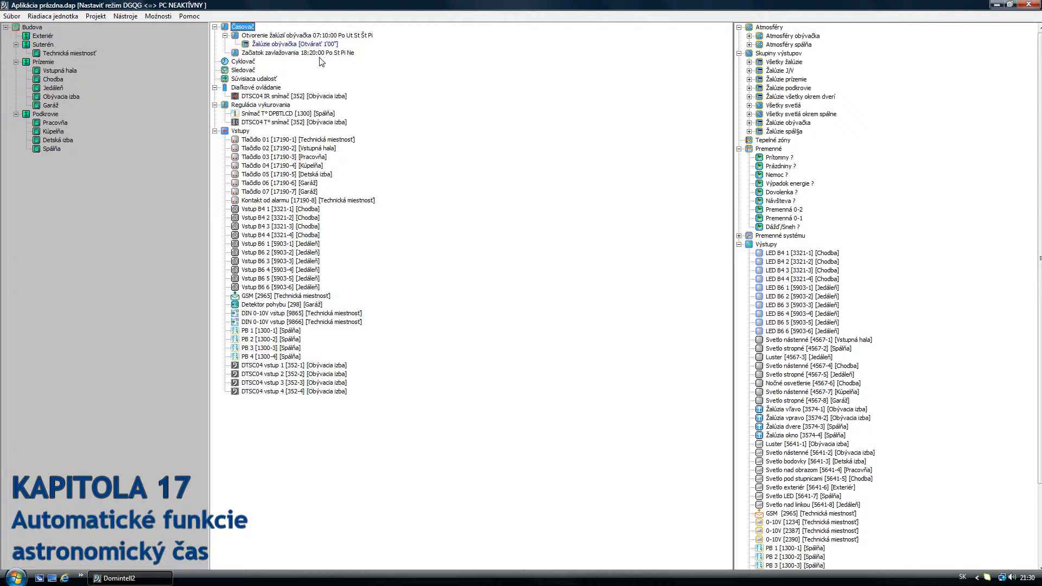
Step: Set the astronomical time city to POPRAD in SLOVAKIA, EUROPE
{"action": "left_click", "coordinate": [130, 19]}
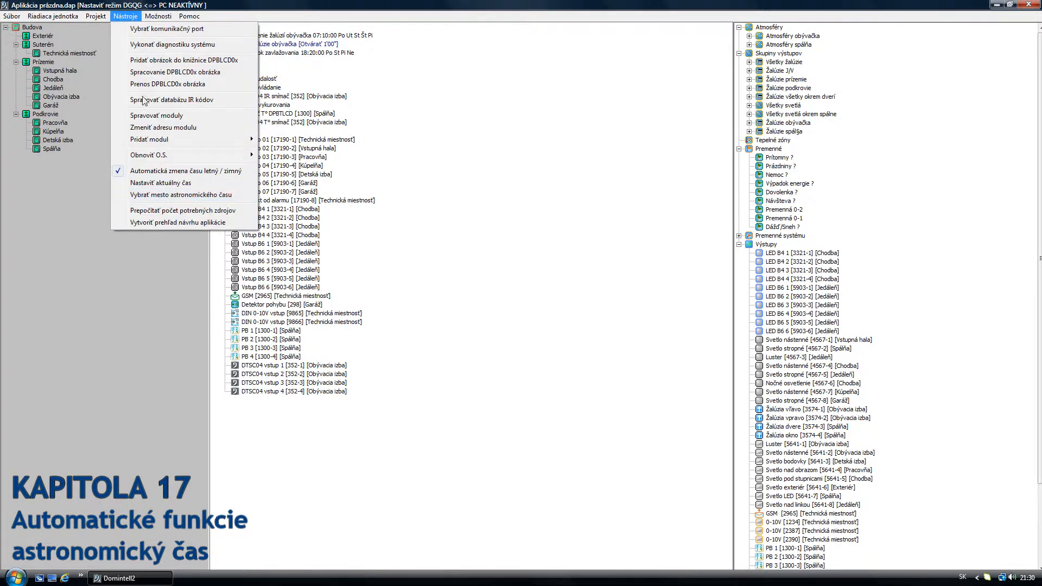
{"action": "left_click", "coordinate": [159, 197]}
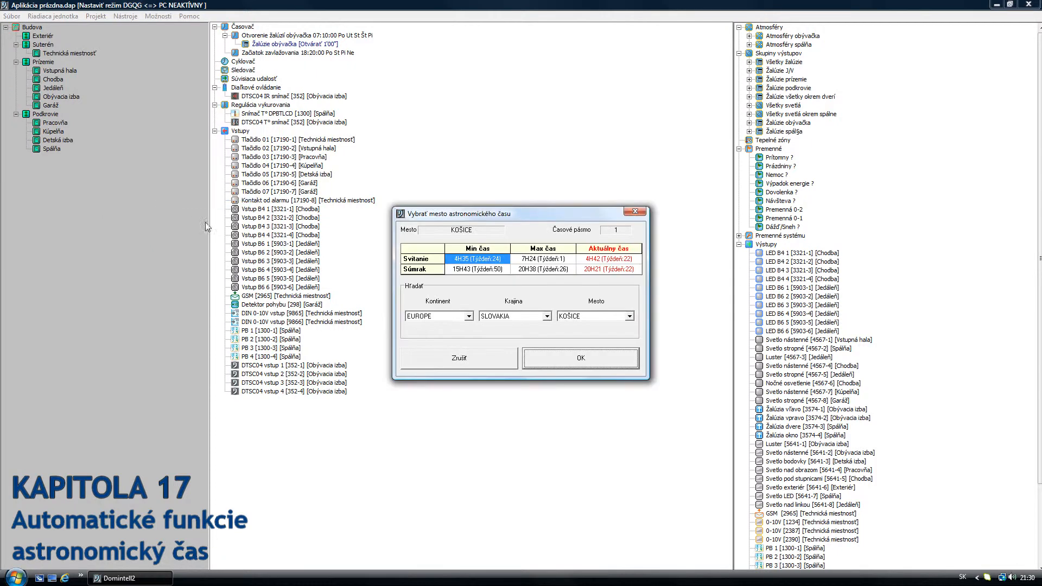
{"action": "left_click", "coordinate": [434, 321]}
{"action": "left_click", "coordinate": [454, 321]}
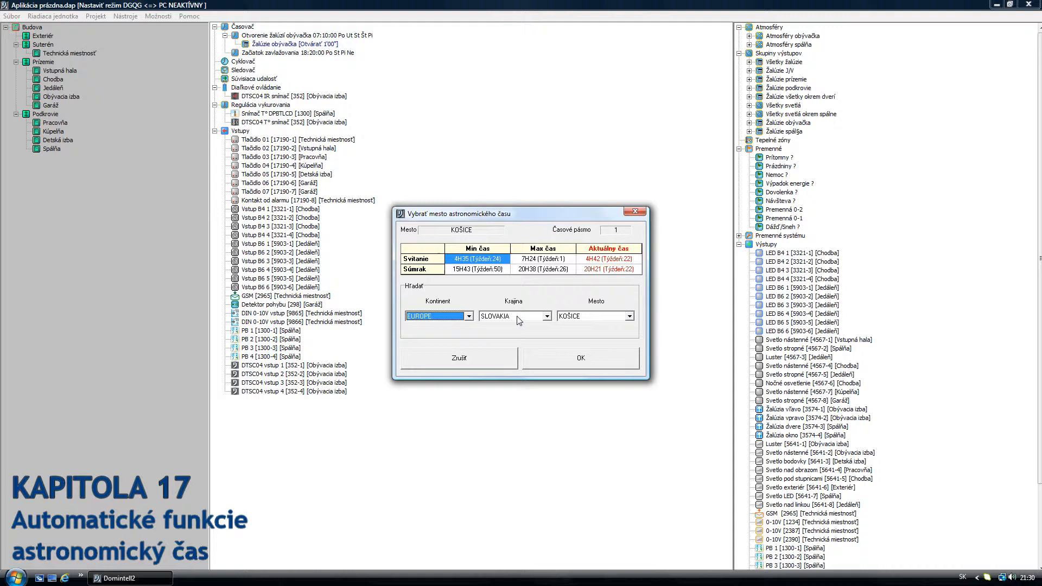
{"action": "left_click", "coordinate": [519, 320]}
{"action": "left_click", "coordinate": [518, 322]}
{"action": "left_click", "coordinate": [628, 317]}
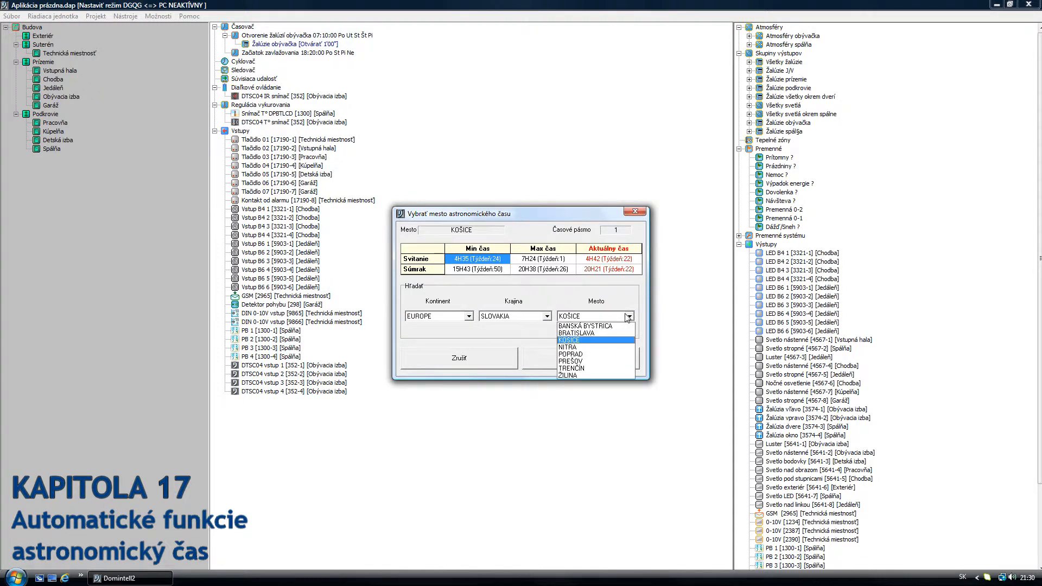
{"action": "left_click", "coordinate": [610, 354]}
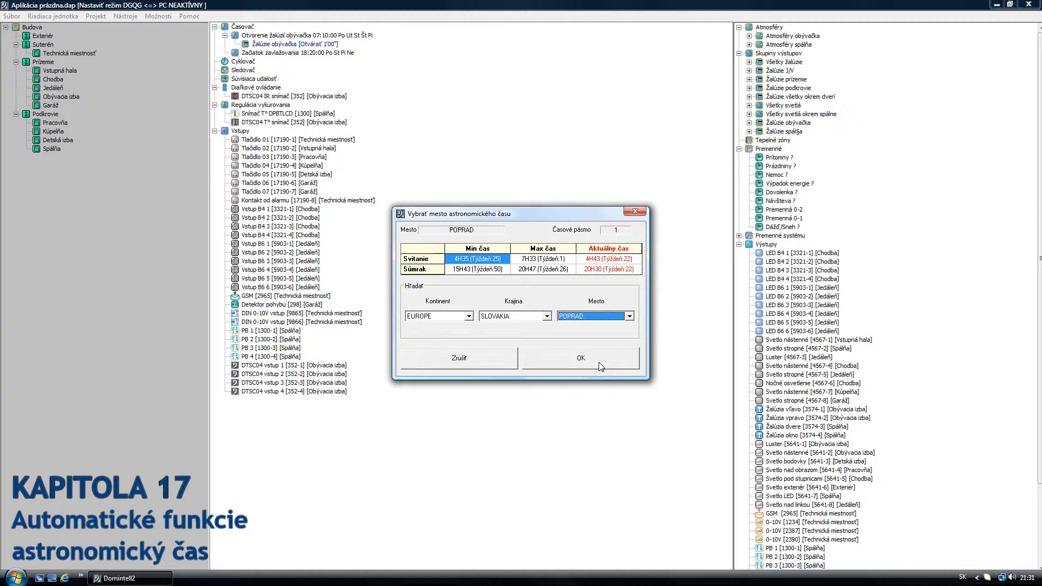
{"action": "left_click", "coordinate": [601, 367]}
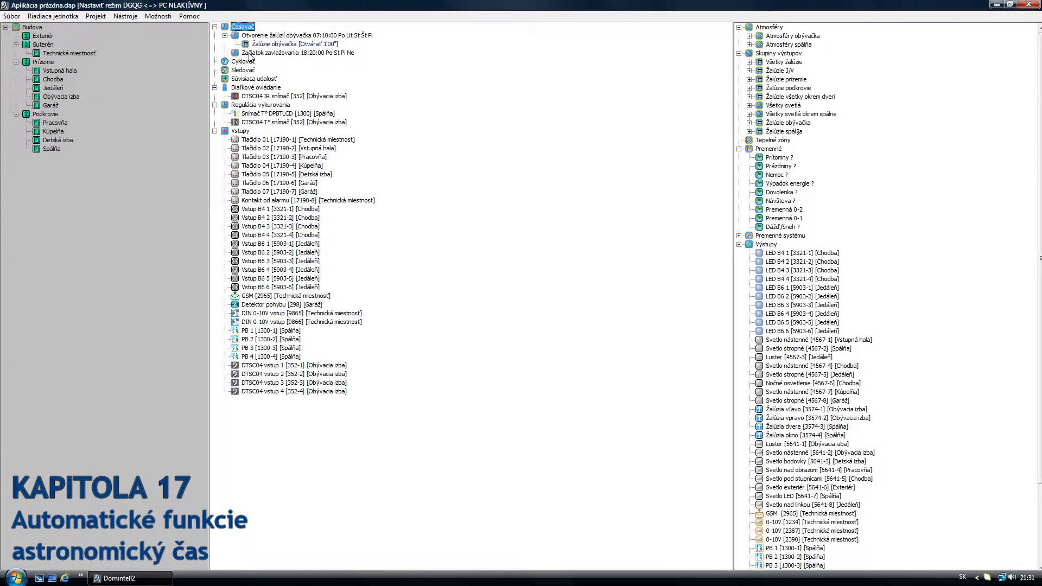
Step: Add an astronomical time action to Časovač named "Odclonenie žalúzií spálňa", triggered at Svitanie every day
{"action": "right_click", "coordinate": [250, 28]}
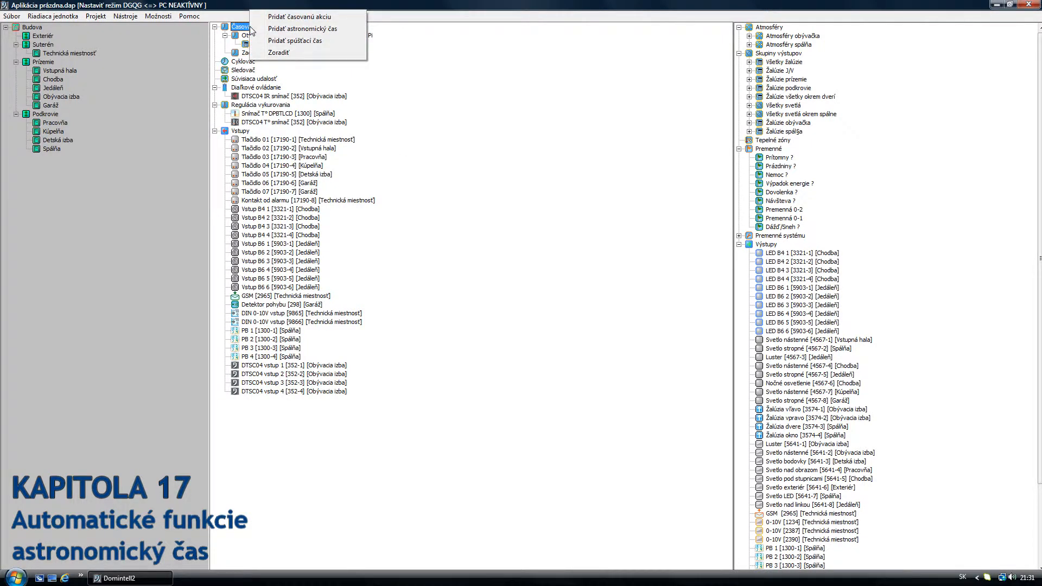
{"action": "left_click", "coordinate": [343, 31]}
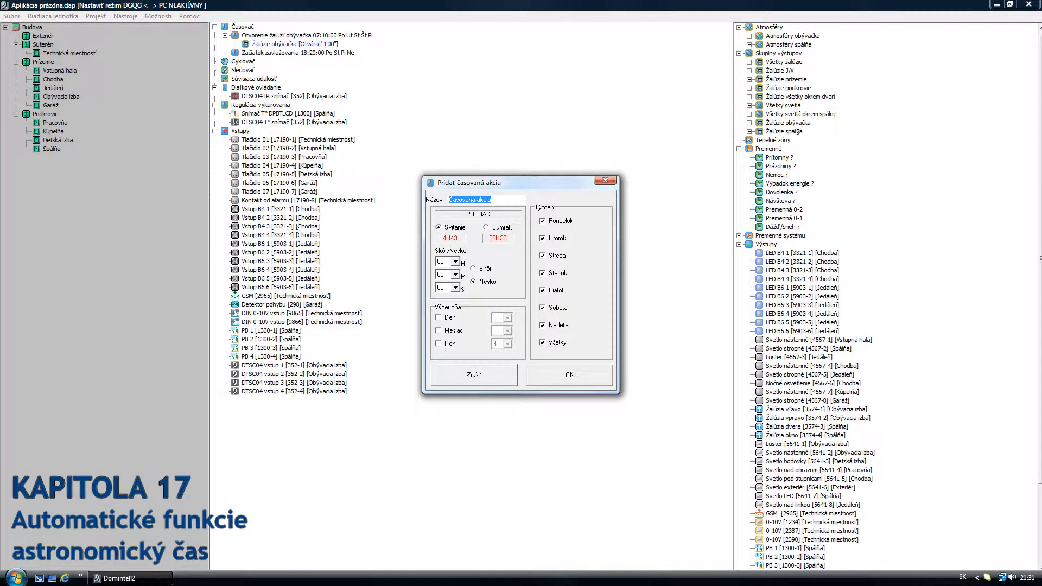
{"action": "type", "text": "Odclonenie žalúzií spálňa"}
{"action": "left_click", "coordinate": [541, 382]}
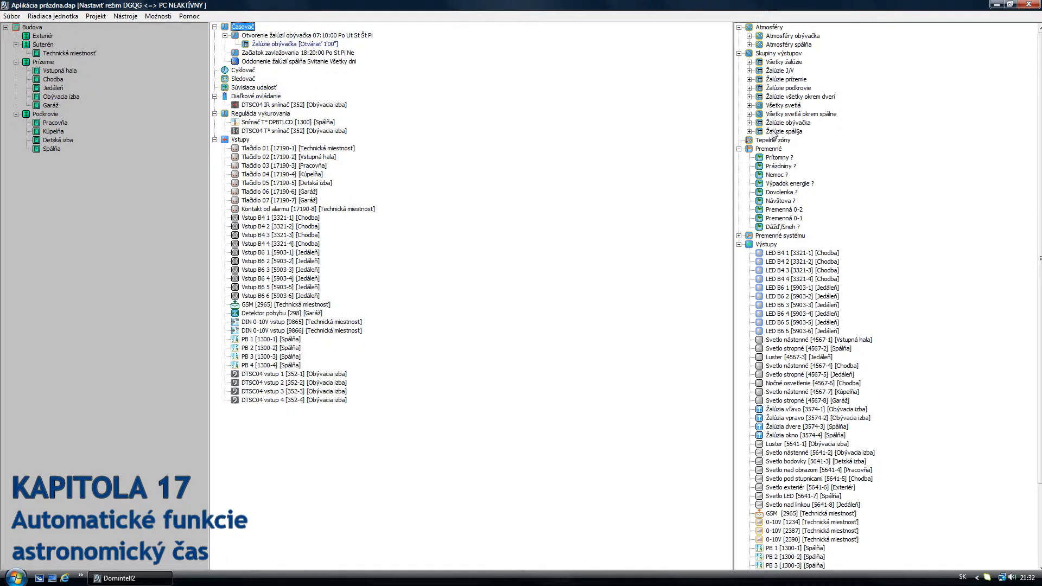
Step: Link the Žalúzie spálňa group to the sunrise action as Pulzné odclonenie with an action time of 600 ms
{"action": "left_click_drag", "start_coordinate": [774, 134], "coordinate": [355, 64]}
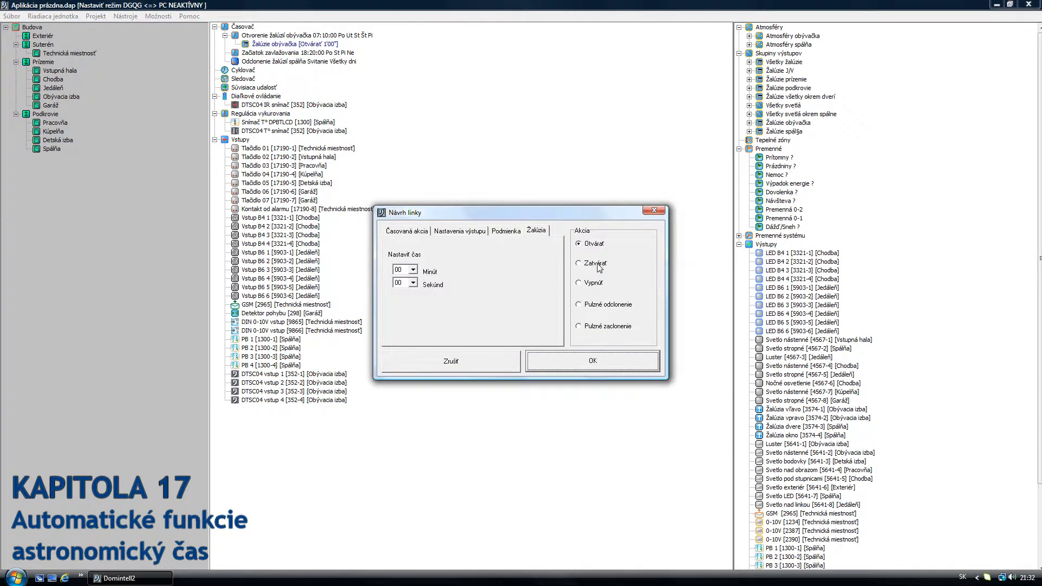
{"action": "left_click", "coordinate": [588, 306]}
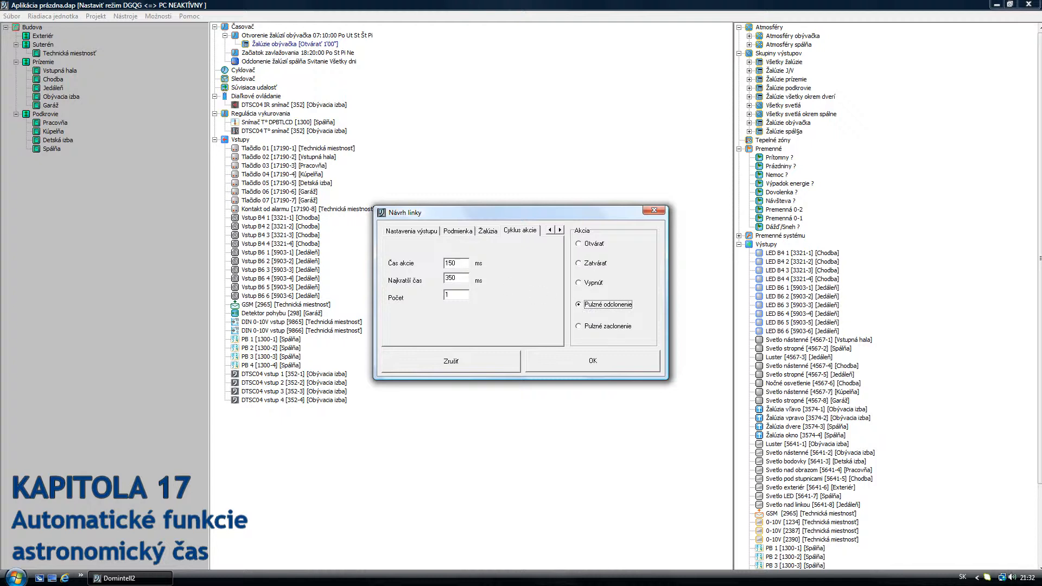
{"action": "left_click_drag", "start_coordinate": [445, 264], "coordinate": [471, 267]}
{"action": "type", "text": "600"}
{"action": "left_click", "coordinate": [594, 361]}
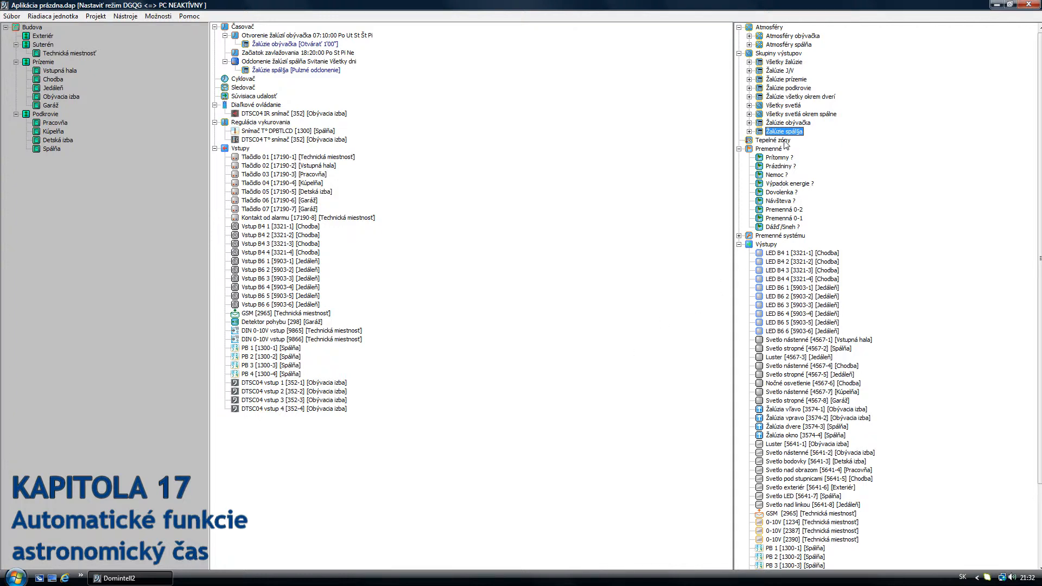
Step: Add an astronomical time action to Časovač named "Zatvorenie všetkých žalúzií", triggered at Súmrak every day
{"action": "right_click", "coordinate": [243, 27]}
{"action": "left_click", "coordinate": [299, 28]}
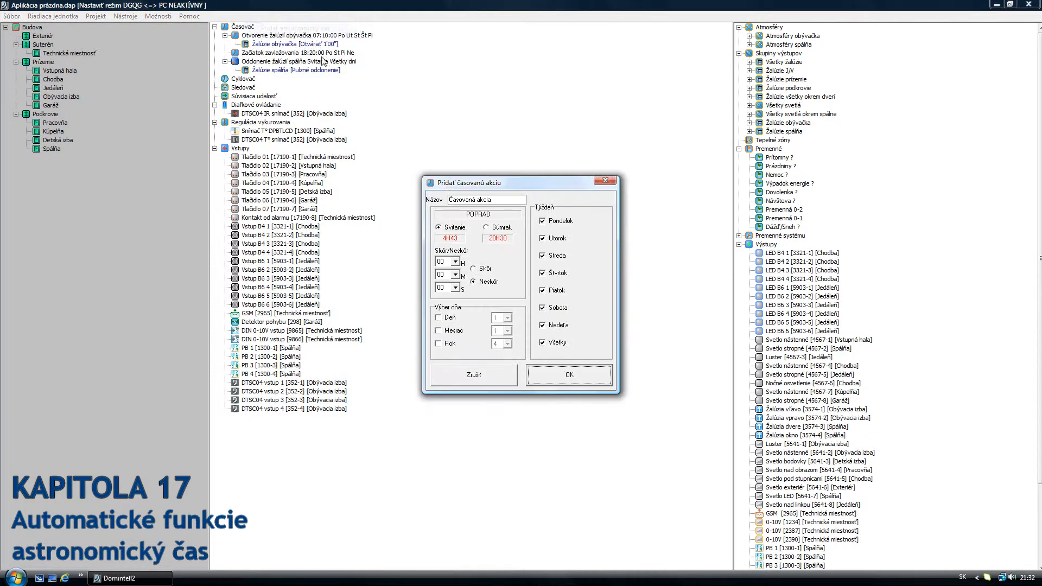
{"action": "key", "text": "Tab"}
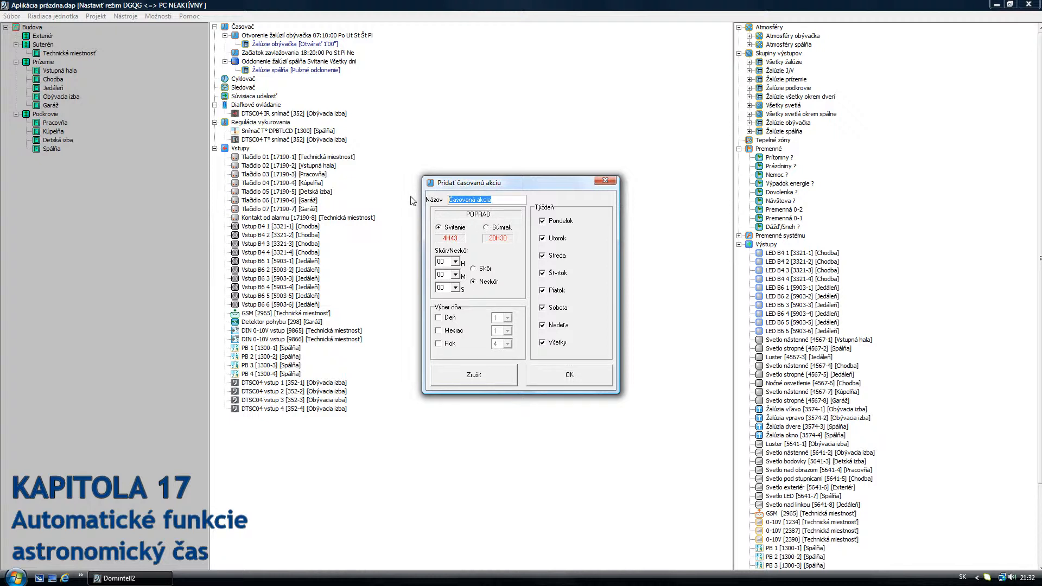
{"action": "type", "text": "Z"}
{"action": "type", "text": "atvorenie všetk"}
{"action": "type", "text": "ých žalúzií"}
{"action": "left_click", "coordinate": [494, 232]}
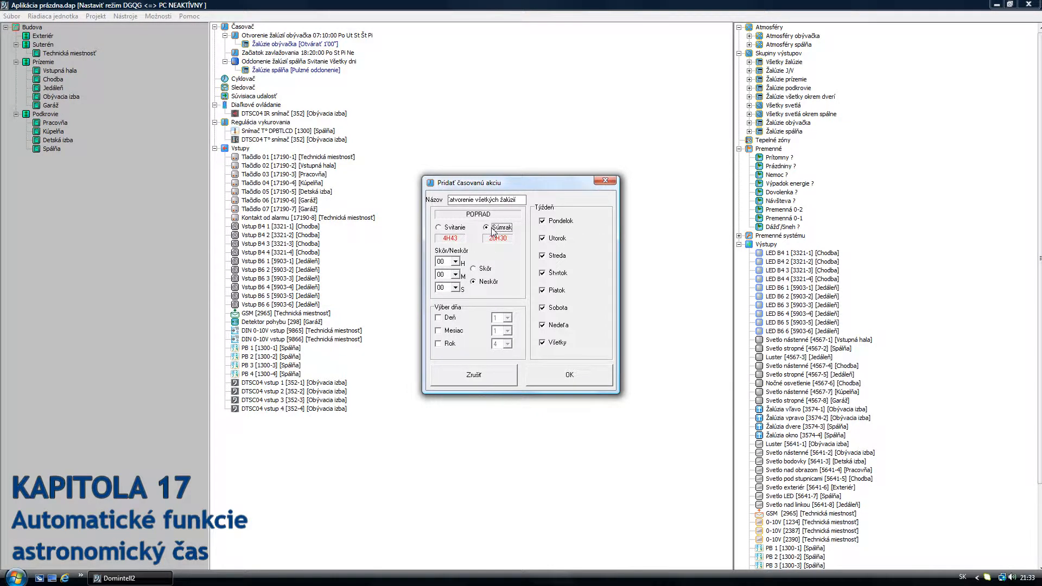
{"action": "left_click", "coordinate": [552, 380]}
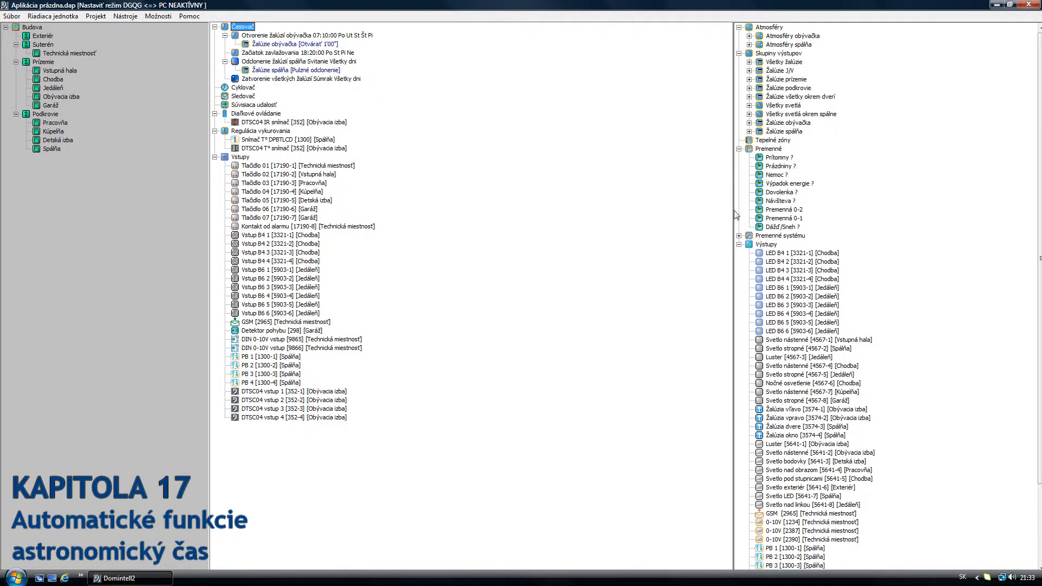
Step: Link the group "Žalúzie všetky okrem dverí" to "Zatvorenie všetkých žalúzií" with the Zatvárať action and a time of 1 minute
{"action": "left_click", "coordinate": [777, 97]}
{"action": "left_click_drag", "start_coordinate": [777, 97], "coordinate": [359, 81]}
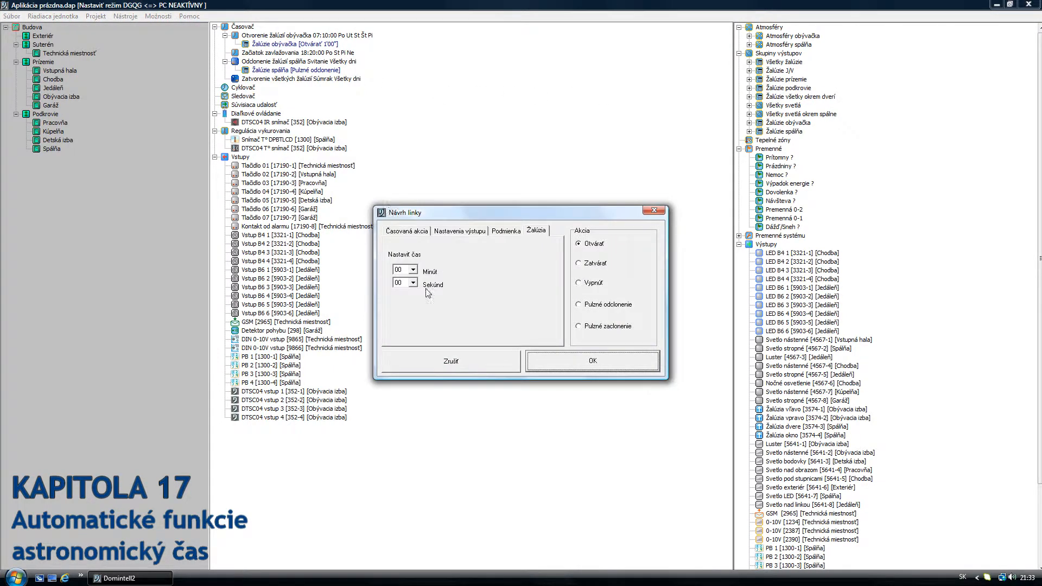
{"action": "left_click", "coordinate": [412, 269]}
{"action": "left_click", "coordinate": [399, 286]}
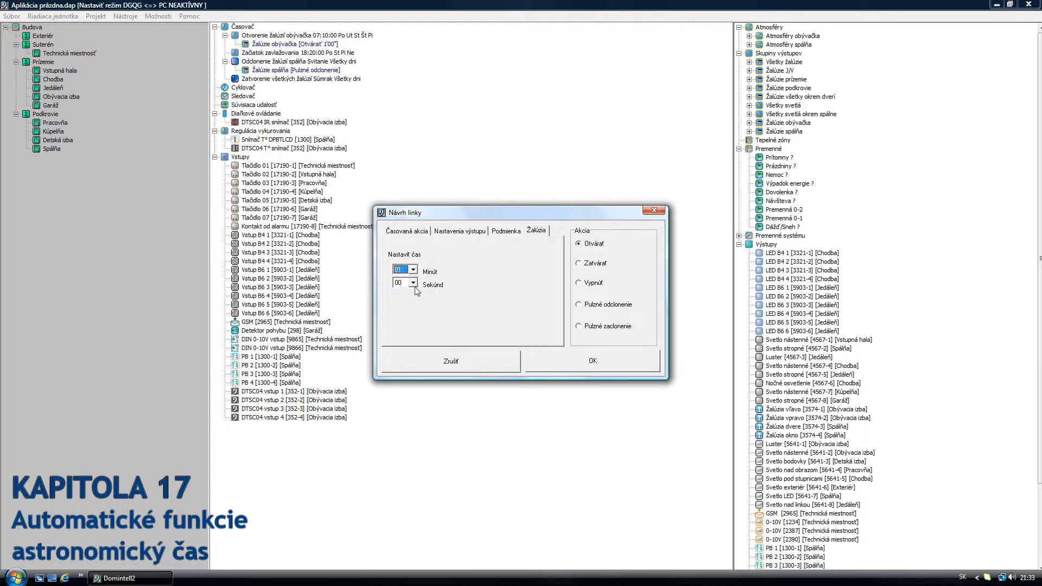
{"action": "left_click", "coordinate": [600, 263]}
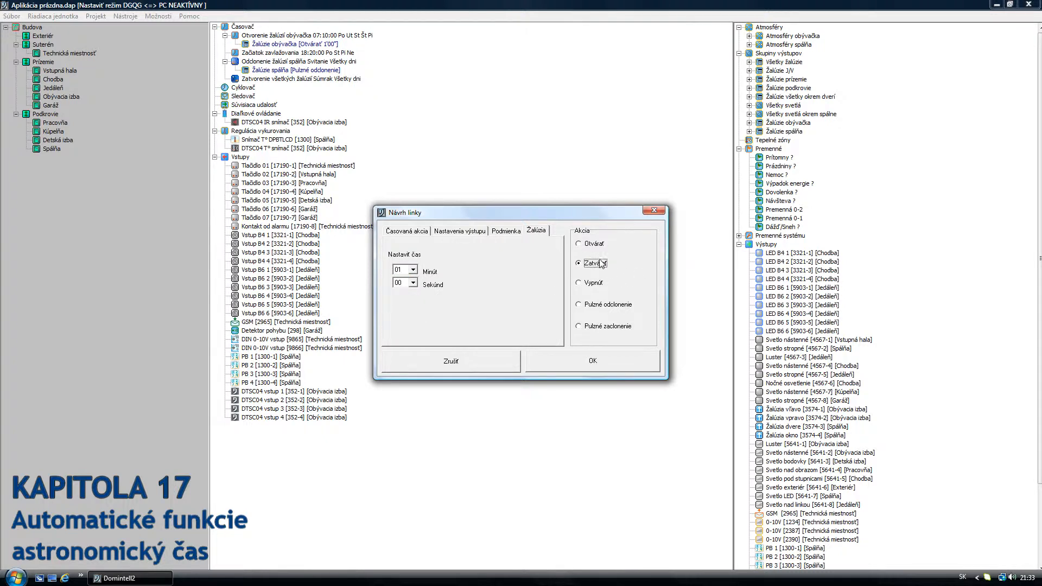
{"action": "left_click", "coordinate": [589, 364]}
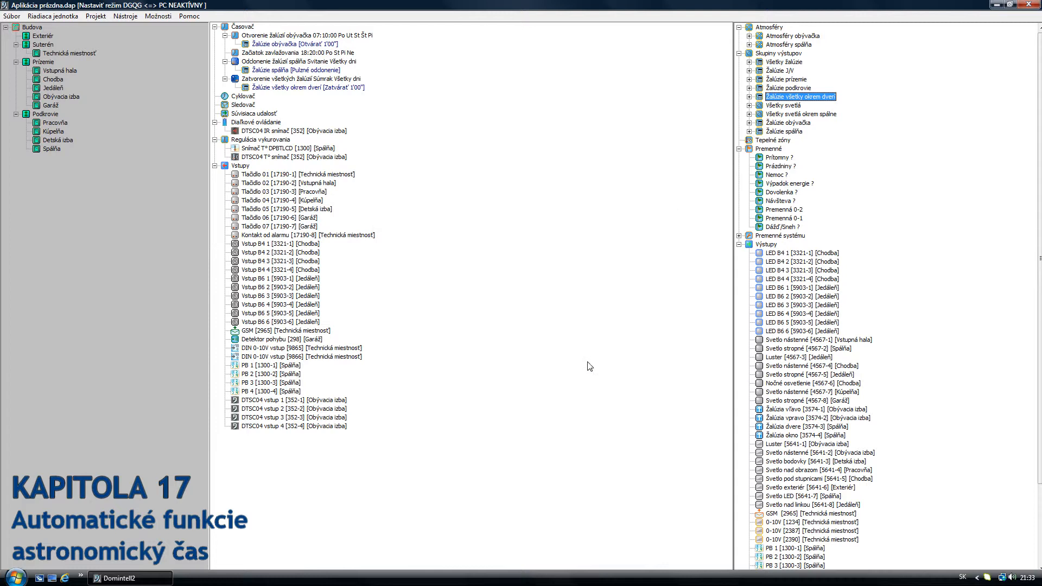
Step: Add another astronomical time action to Časovač, triggered 20 minutes after Súmrak (Neskôr) every day
{"action": "left_click", "coordinate": [785, 428]}
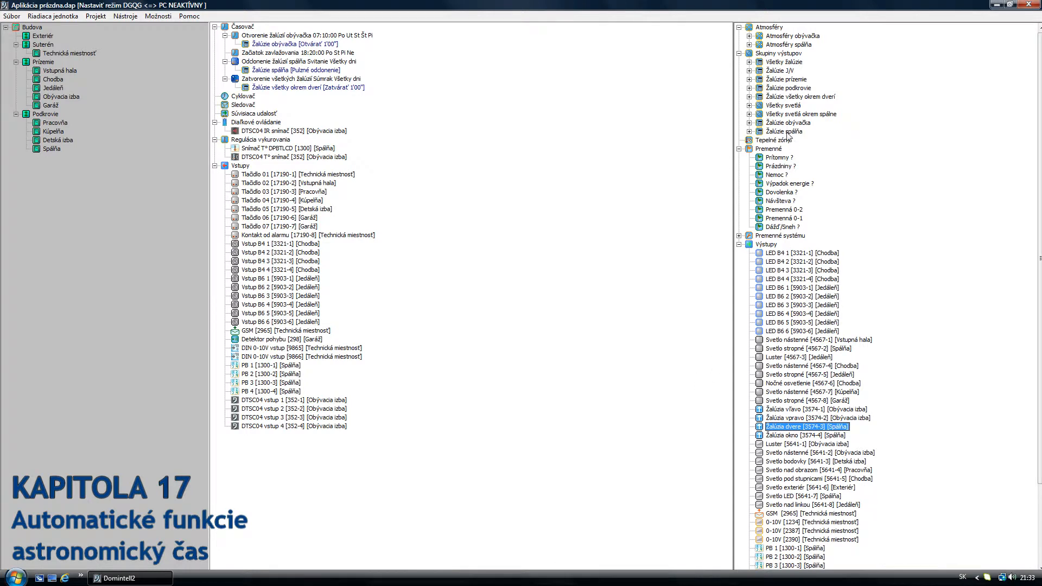
{"action": "left_click_drag", "start_coordinate": [789, 102], "coordinate": [801, 433]}
{"action": "left_click", "coordinate": [248, 29]}
{"action": "right_click", "coordinate": [248, 29]}
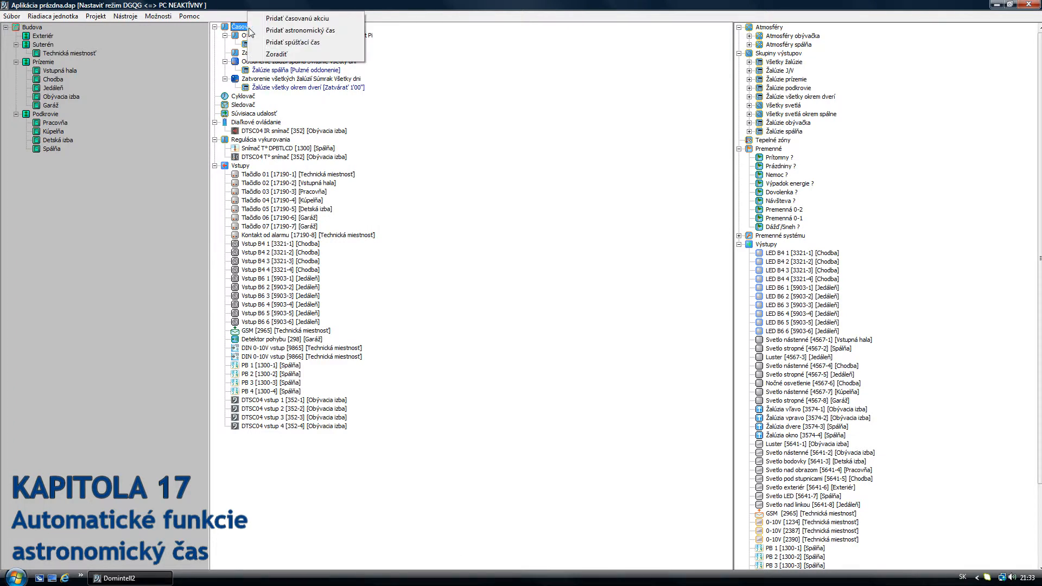
{"action": "left_click", "coordinate": [303, 31]}
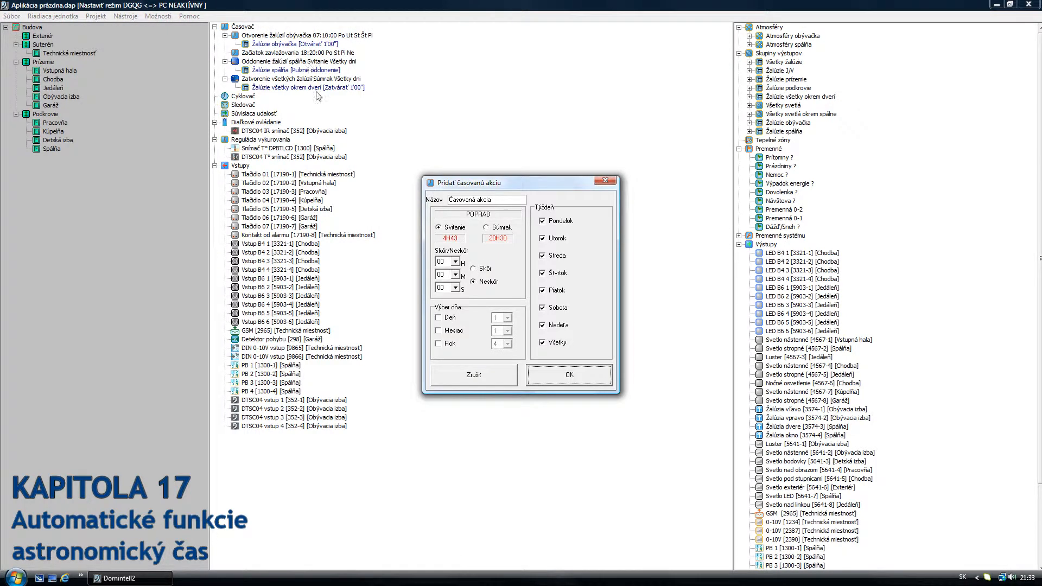
{"action": "left_click", "coordinate": [492, 230]}
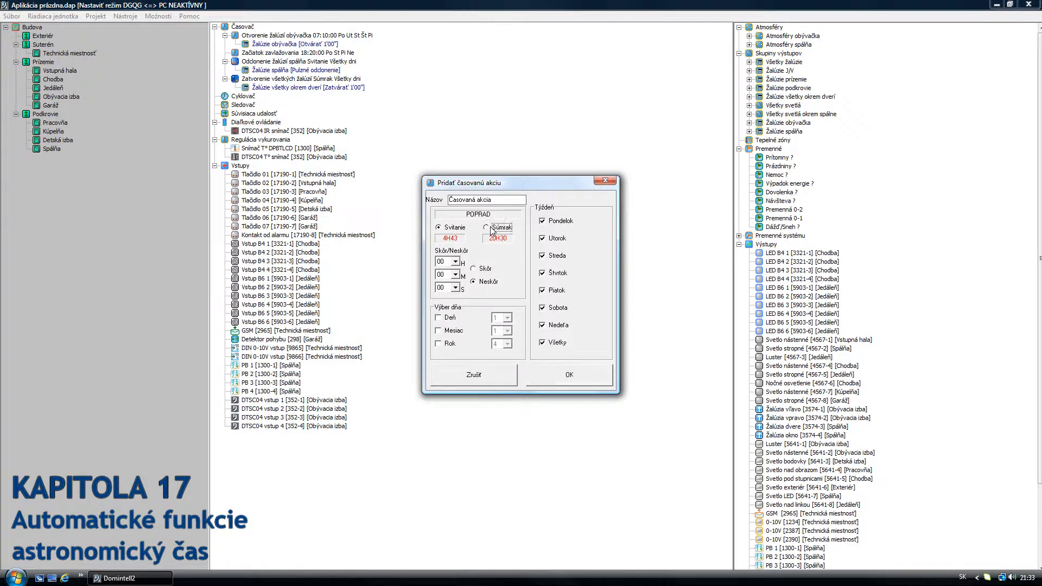
{"action": "left_click", "coordinate": [474, 282]}
{"action": "left_click", "coordinate": [455, 274]}
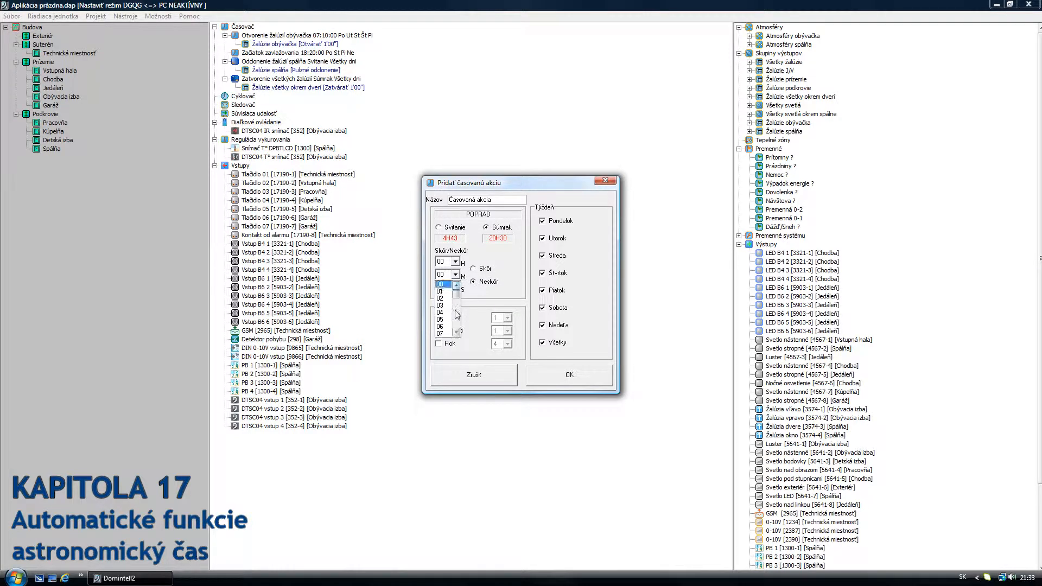
{"action": "scroll", "coordinate": [456, 318], "scroll_direction": "down", "scroll_amount": 2}
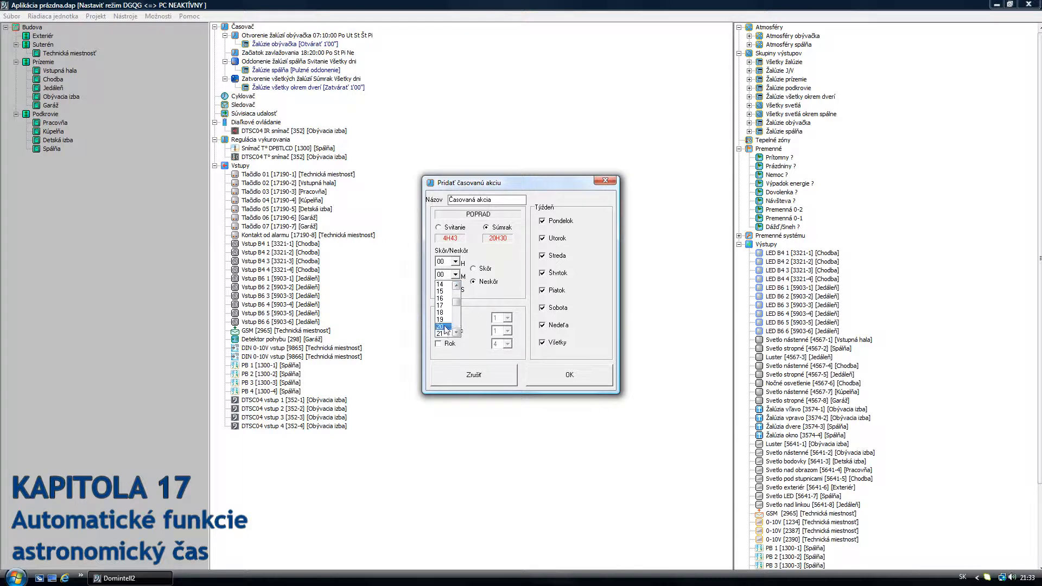
{"action": "left_click", "coordinate": [447, 332]}
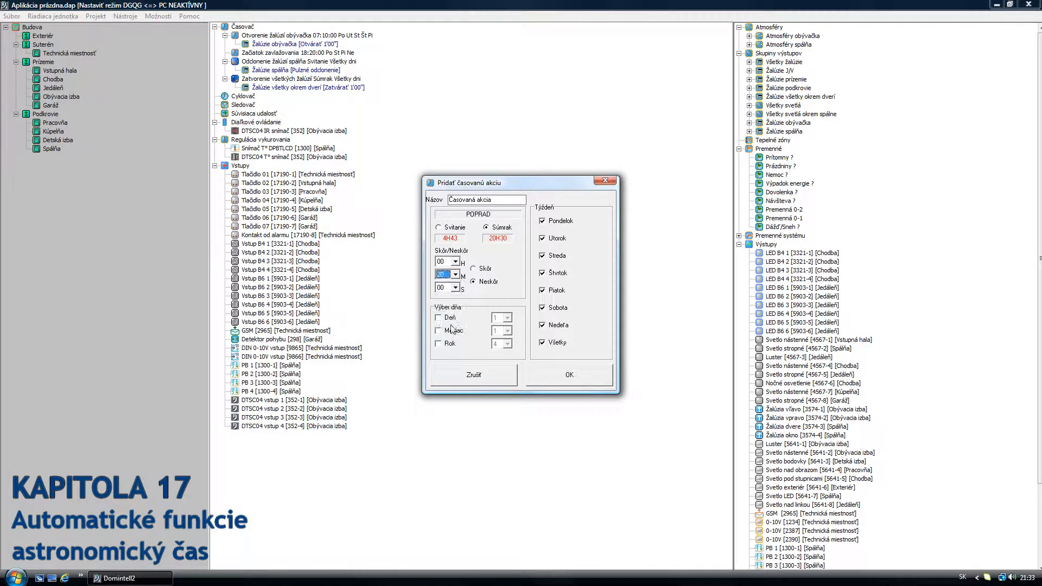
{"action": "left_click", "coordinate": [550, 379]}
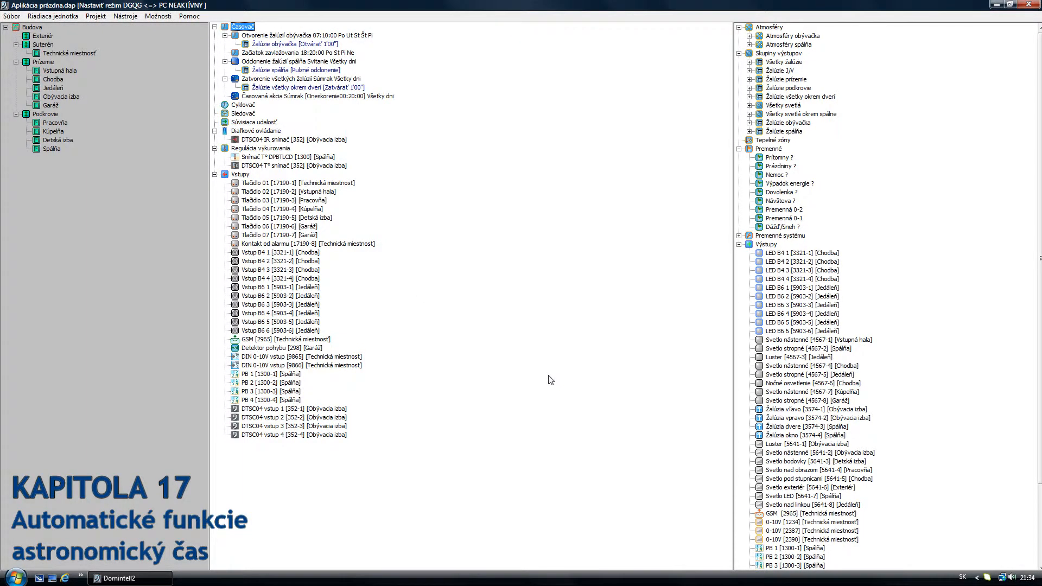
Step: Rename the delayed dusk action as "Zatvorenie žalúzií dvere"
{"action": "right_click", "coordinate": [337, 97]}
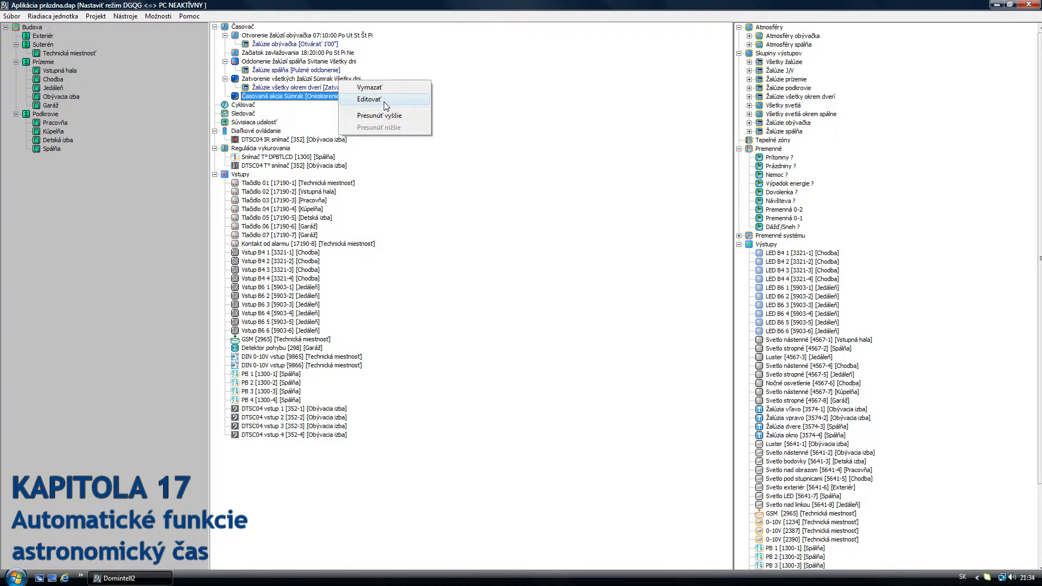
{"action": "left_click", "coordinate": [386, 101]}
{"action": "type", "text": "Zatvorenie žalúzií dvere"}
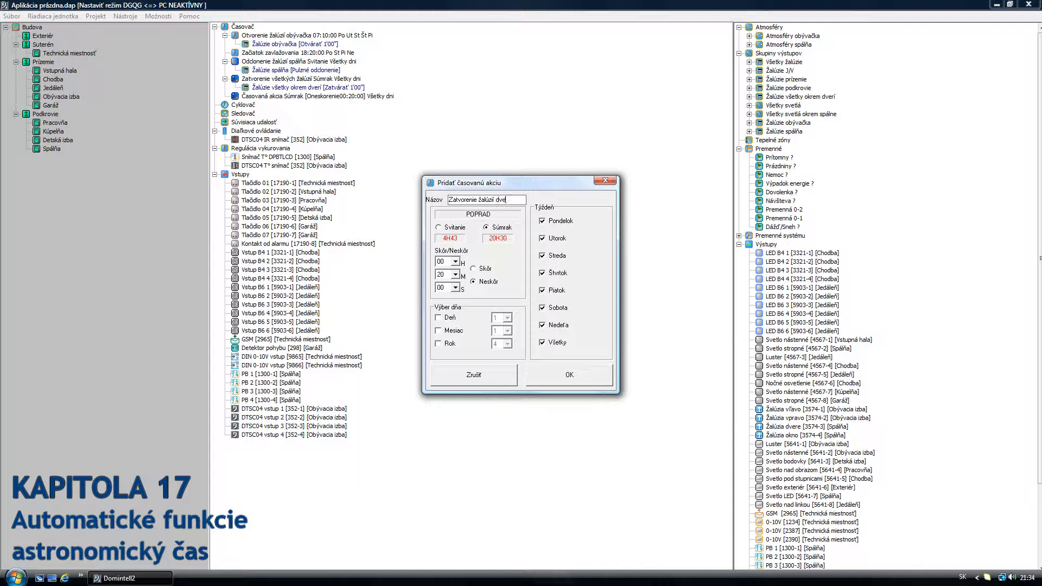
{"action": "left_click", "coordinate": [548, 374]}
Step: Link the bedroom output Žalúzia dvere [3574-3] to "Zatvorenie žalúzií dvere" with the Zatvárať action and a time of 1 minute
{"action": "left_click", "coordinate": [789, 428]}
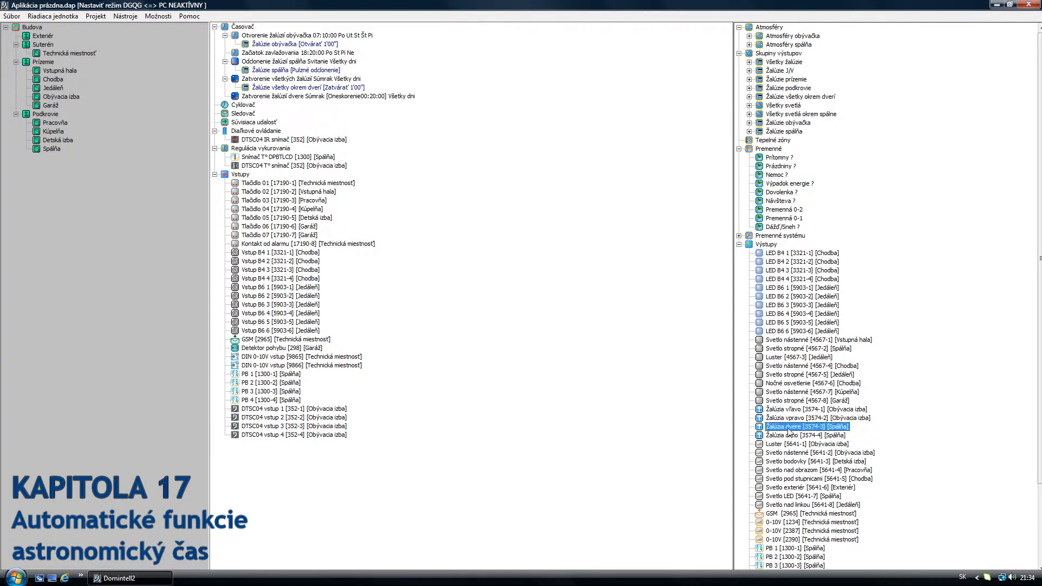
{"action": "left_click_drag", "start_coordinate": [790, 427], "coordinate": [410, 99]}
{"action": "left_click", "coordinate": [588, 264]}
{"action": "left_click", "coordinate": [414, 271]}
{"action": "left_click", "coordinate": [401, 284]}
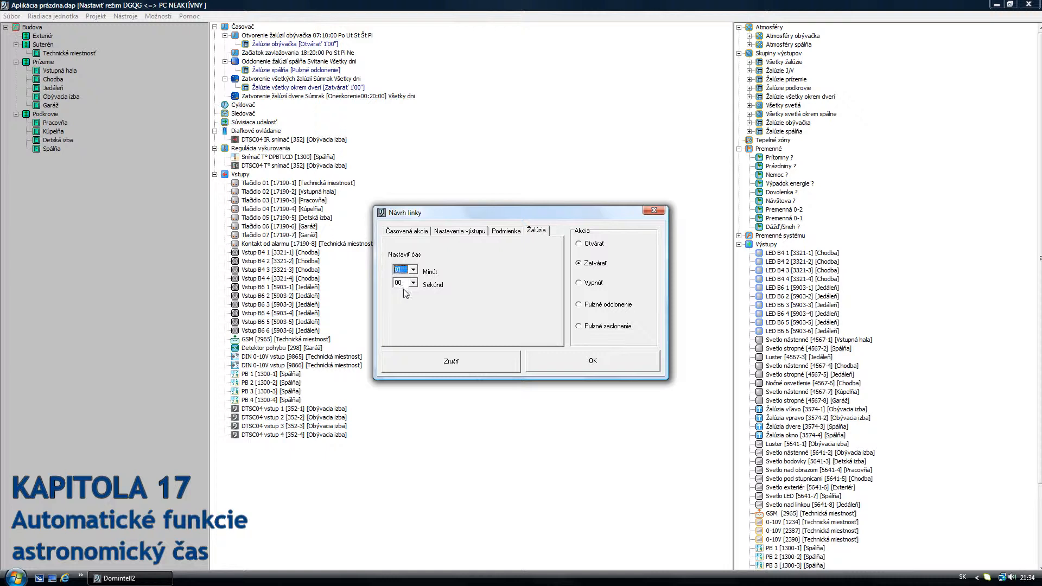
{"action": "left_click", "coordinate": [599, 367]}
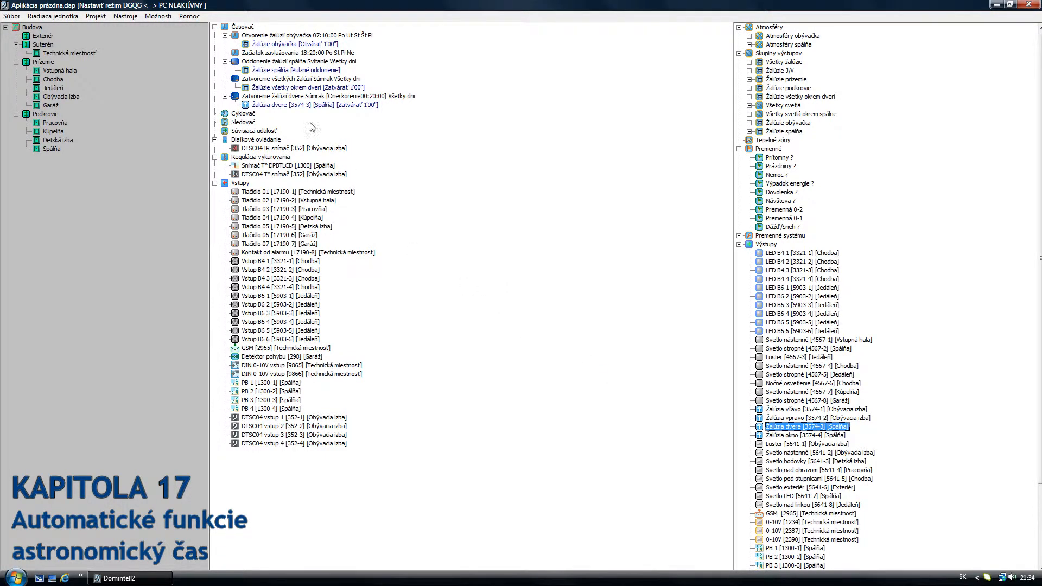
{"action": "left_click", "coordinate": [346, 80]}
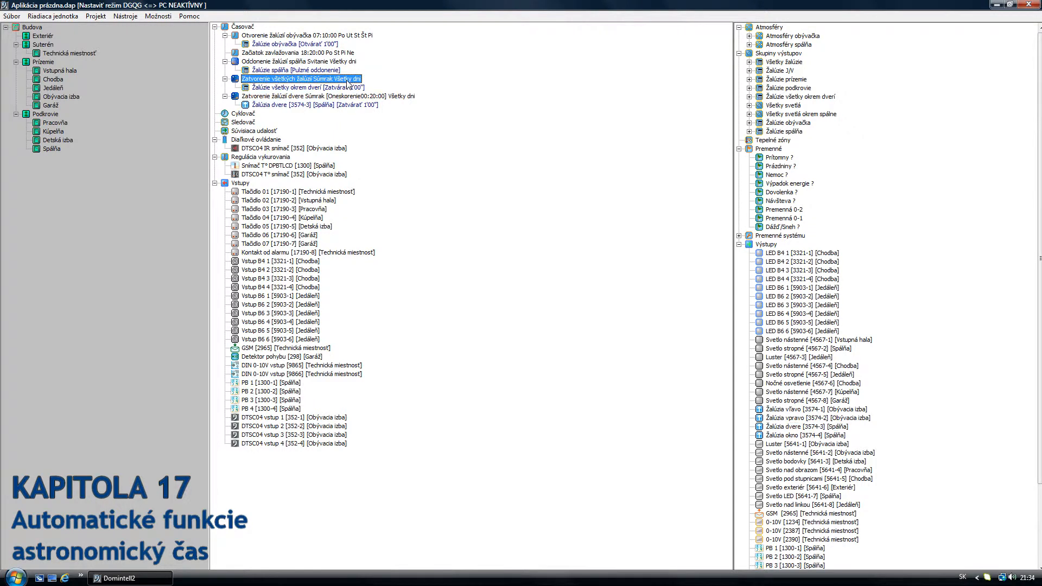
{"action": "left_click", "coordinate": [292, 88]}
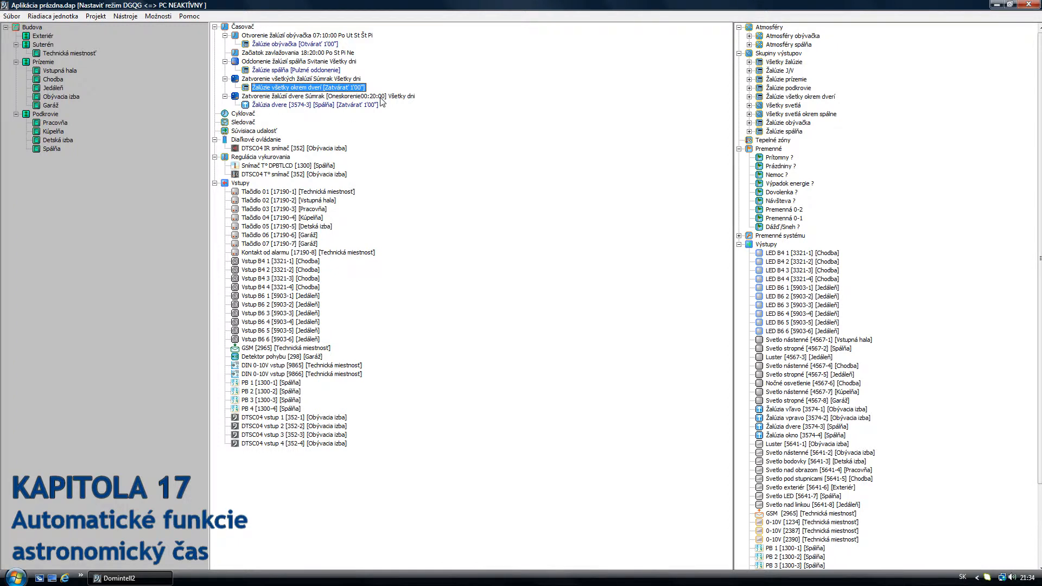
{"action": "left_click", "coordinate": [343, 106]}
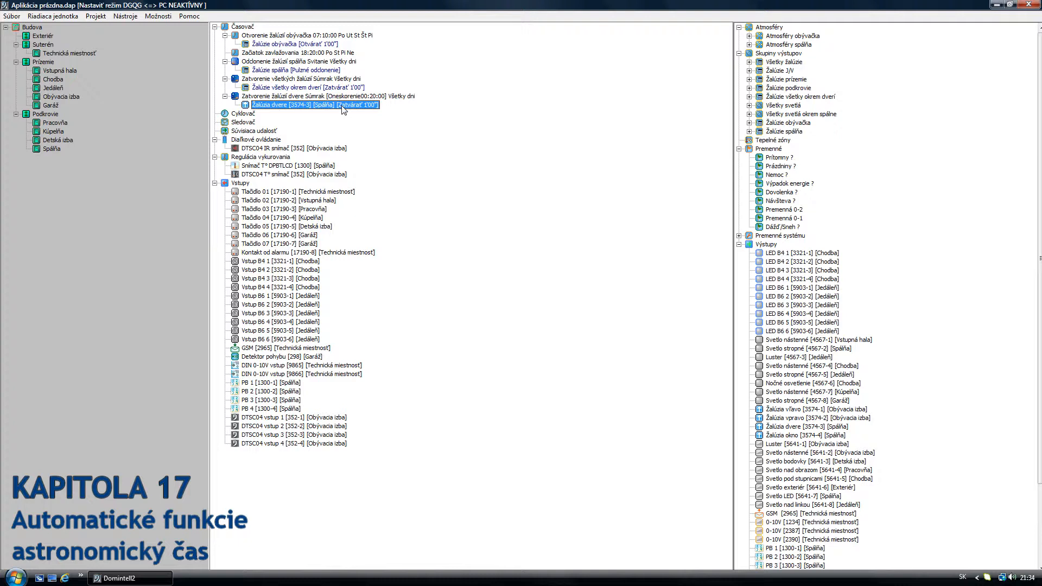